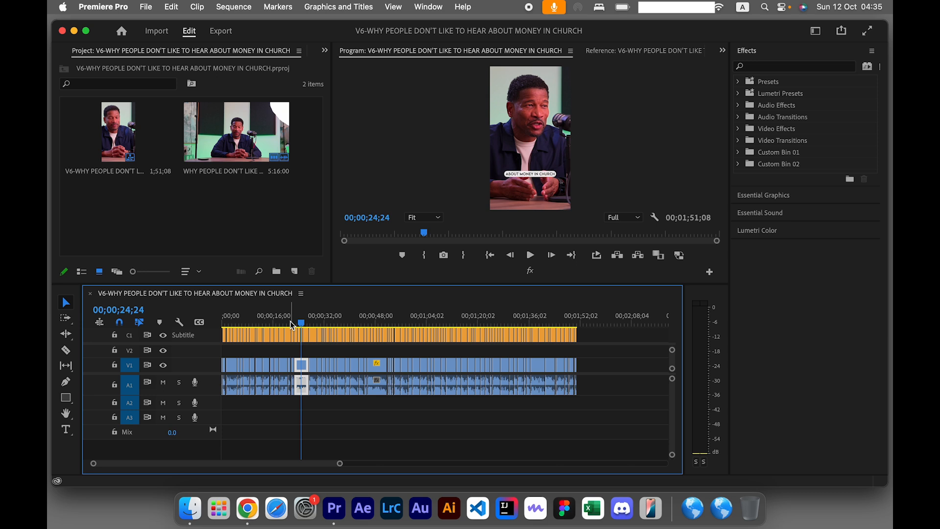
# Duplicate the vertical V6 sequence in the project.
pyautogui.click(196, 243)
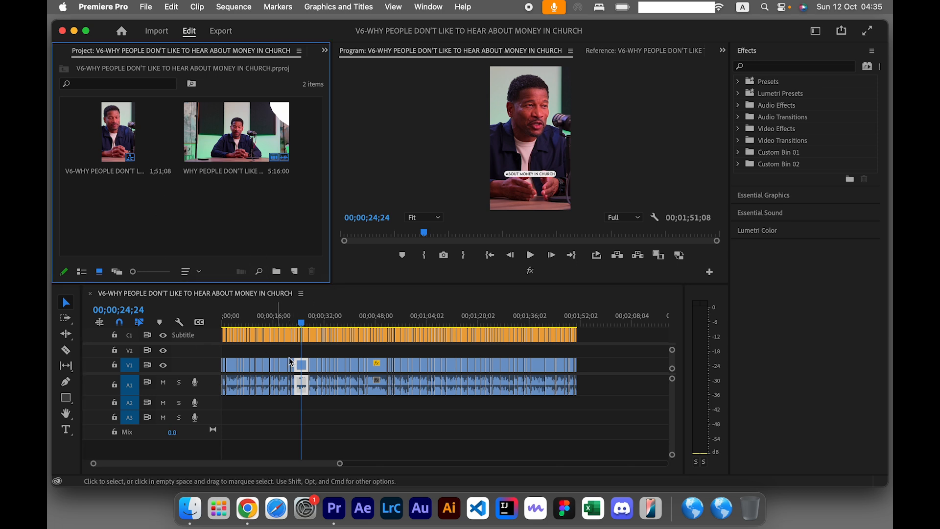
pyautogui.click(119, 134)
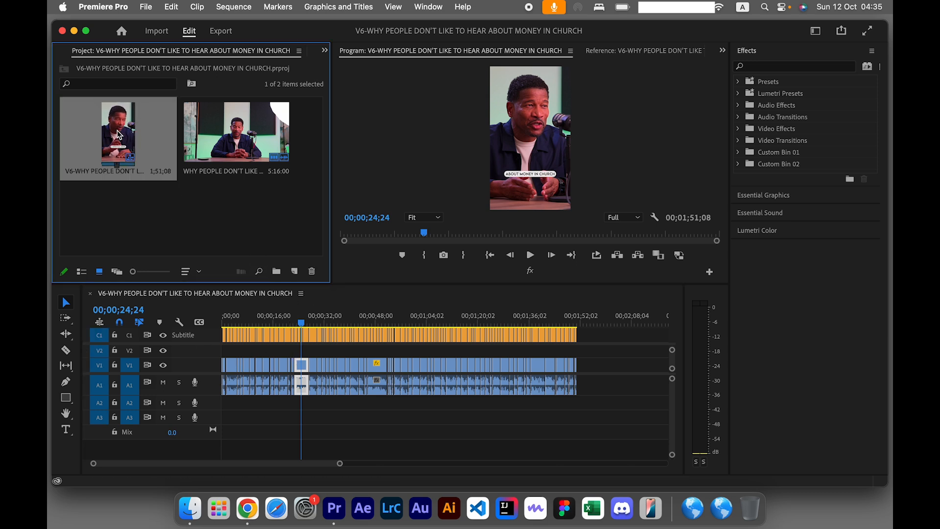
pyautogui.rightClick(119, 134)
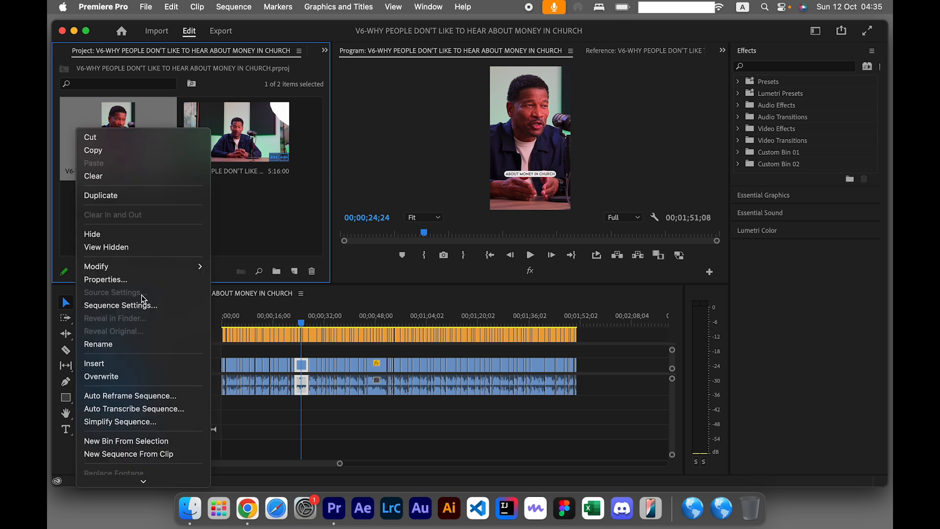
pyautogui.click(111, 197)
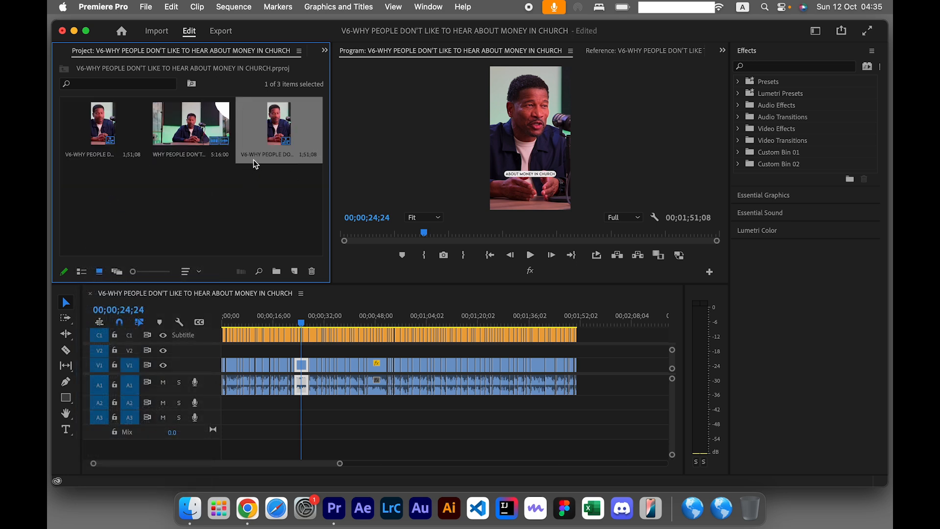
# Rename the duplicated sequence by adding the prefix "AmuCaptionCheck-" in front of its name.
pyautogui.click(259, 157)
pyautogui.press('Left')
pyautogui.write('AMUA')
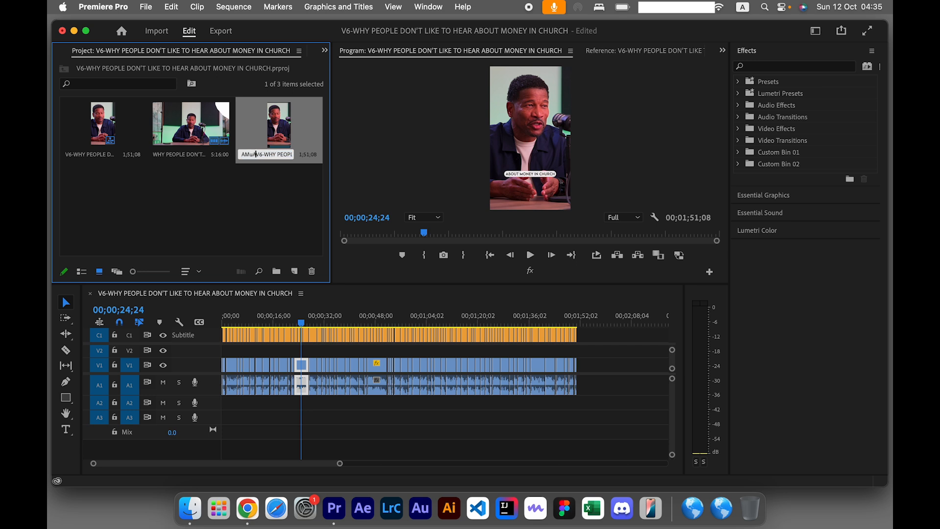
pyautogui.press('BackSpace')
pyautogui.press('BackSpace')
pyautogui.press('BackSpace')
pyautogui.press('BackSpace')
pyautogui.write('AmuO')
pyautogui.write('aption')
pyautogui.write('Check-')
pyautogui.press('Tab')
pyautogui.click(262, 166)
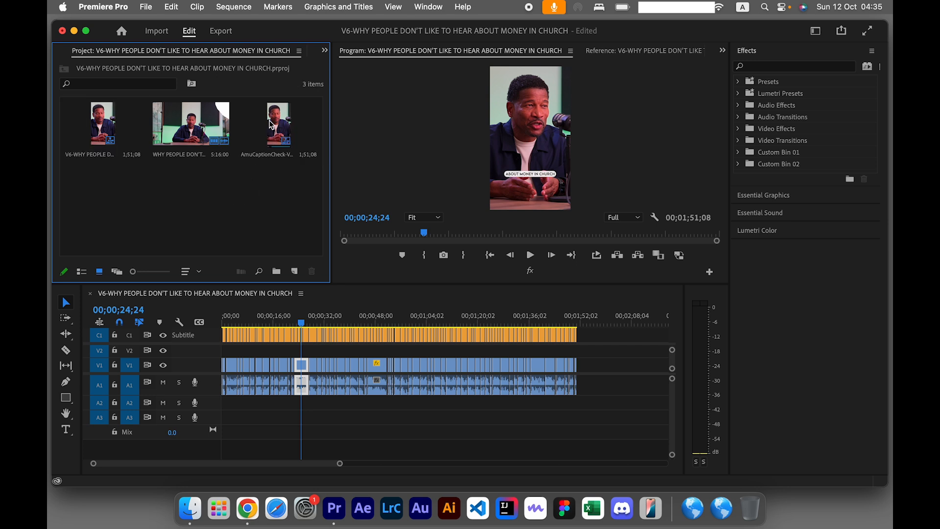
# Open the AmuCaptionCheck sequence, delete all captions from its subtitle track and save the project.
pyautogui.doubleClick(272, 125)
pyautogui.moveTo(606, 335); pyautogui.dragTo(203, 352)
pyautogui.press('Delete')
pyautogui.press('super+s')
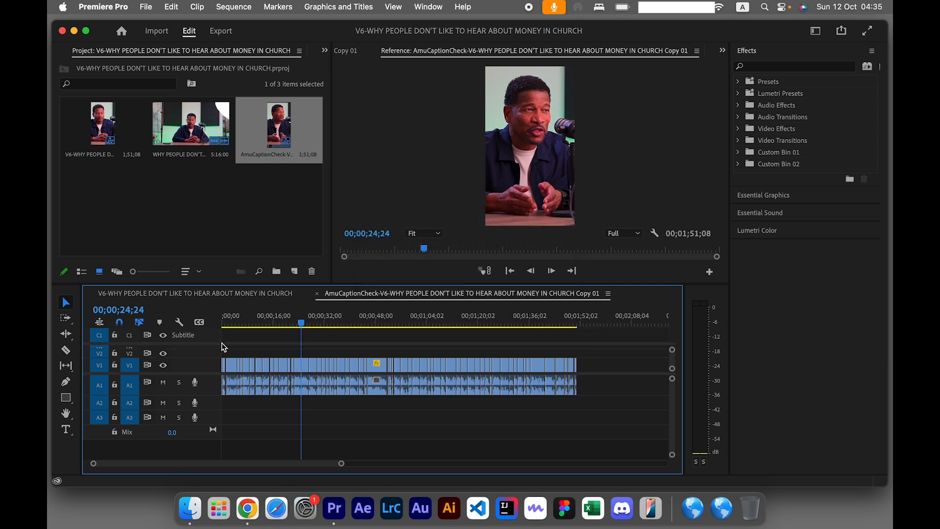
pyautogui.press('Home')
pyautogui.click(356, 366)
pyautogui.press('super+s')
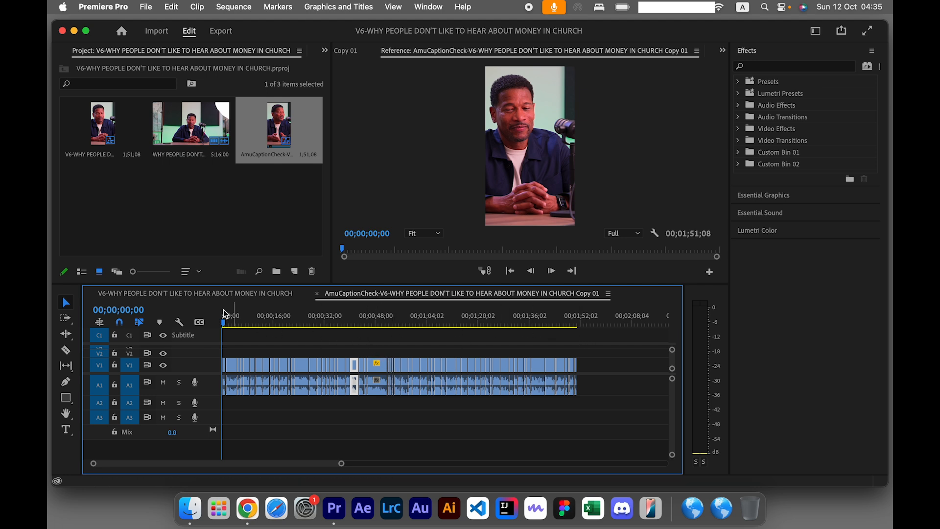
# Inspect the AmuCaptionCheck sequence on the timeline, from its opening clips to the end of the last clip.
pyautogui.click(247, 322)
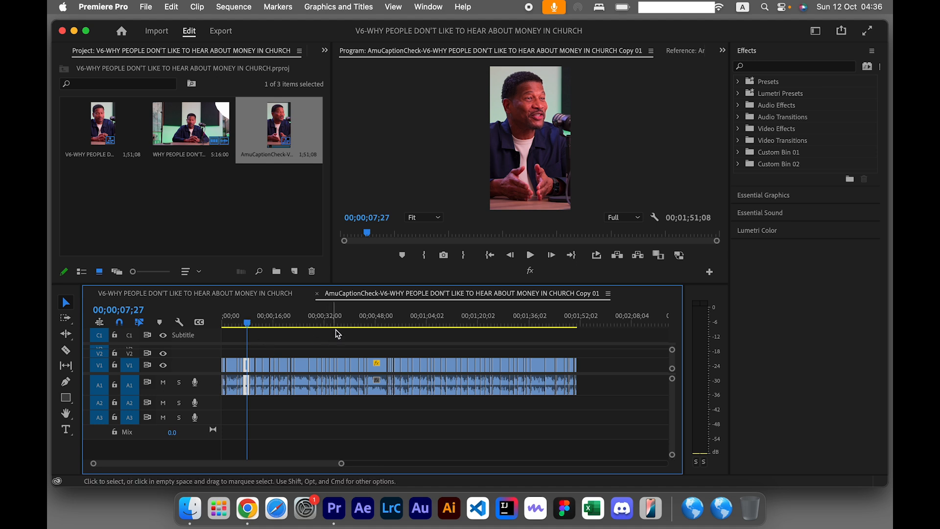
pyautogui.moveTo(569, 322); pyautogui.dragTo(578, 323)
pyautogui.scroll(10, 579, 323)
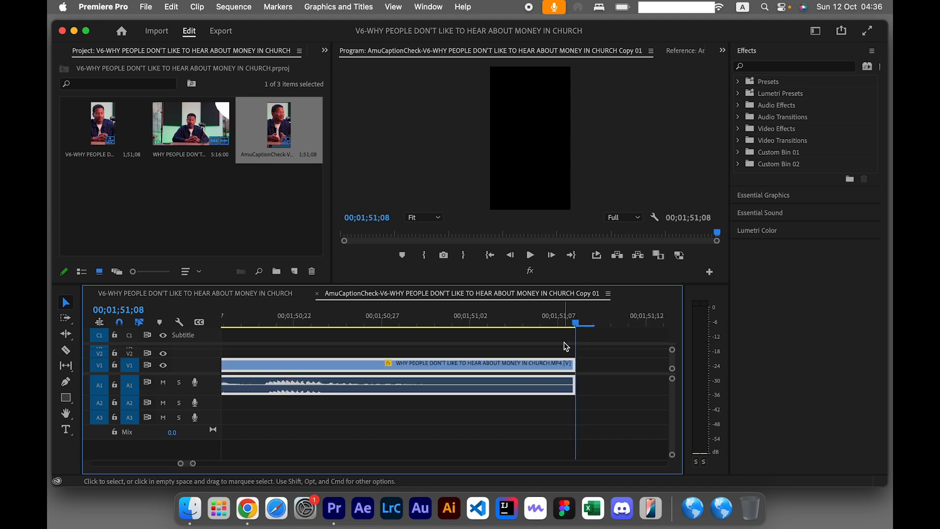
pyautogui.scroll(-8, 556, 352)
pyautogui.scroll(-6, 486, 359)
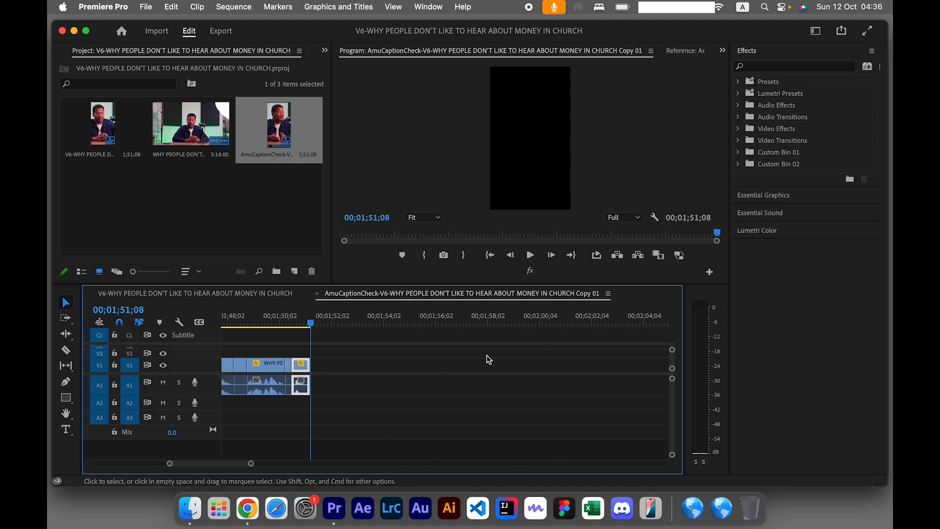
pyautogui.hscroll(-2, 332, 358)
pyautogui.scroll(-1, 332, 357)
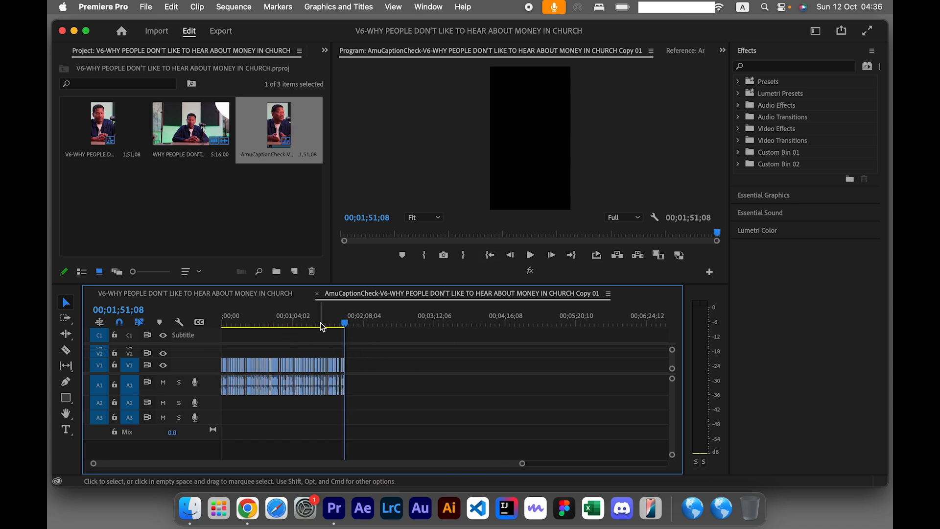
pyautogui.click(275, 319)
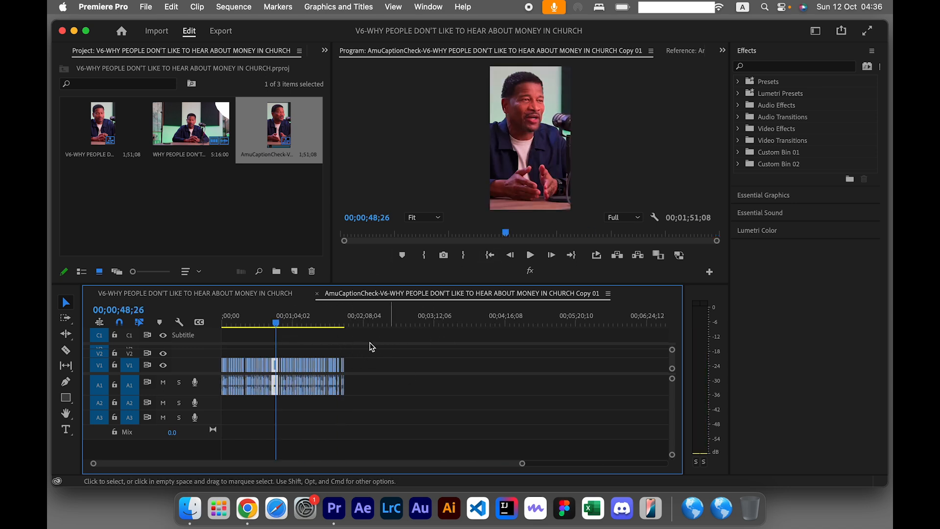
pyautogui.scroll(3, 380, 361)
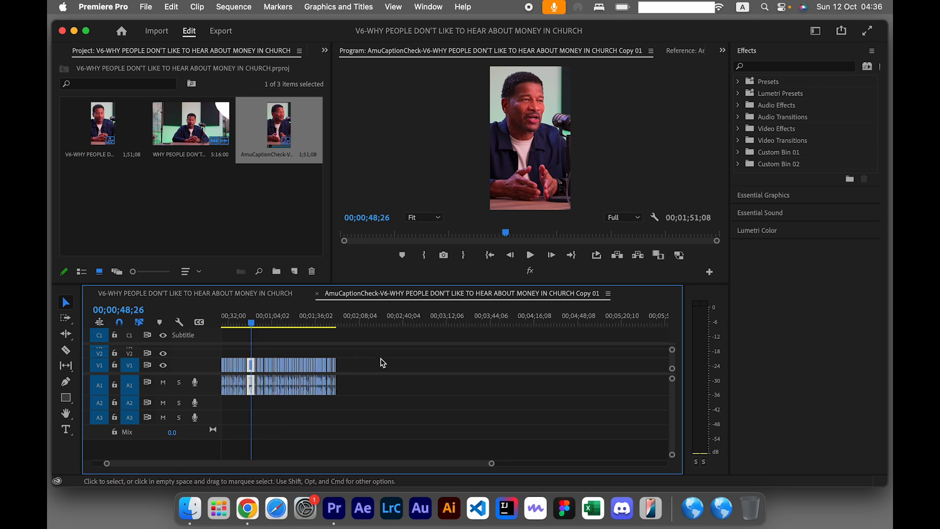
pyautogui.scroll(2, 383, 358)
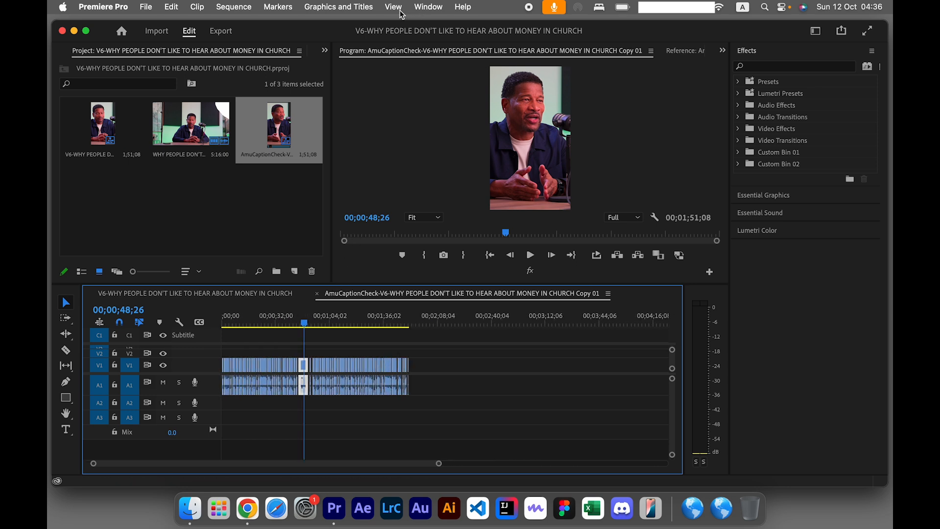
# Switch to the Captions and Graphics workspace.
pyautogui.click(428, 6)
pyautogui.moveTo(451, 29)
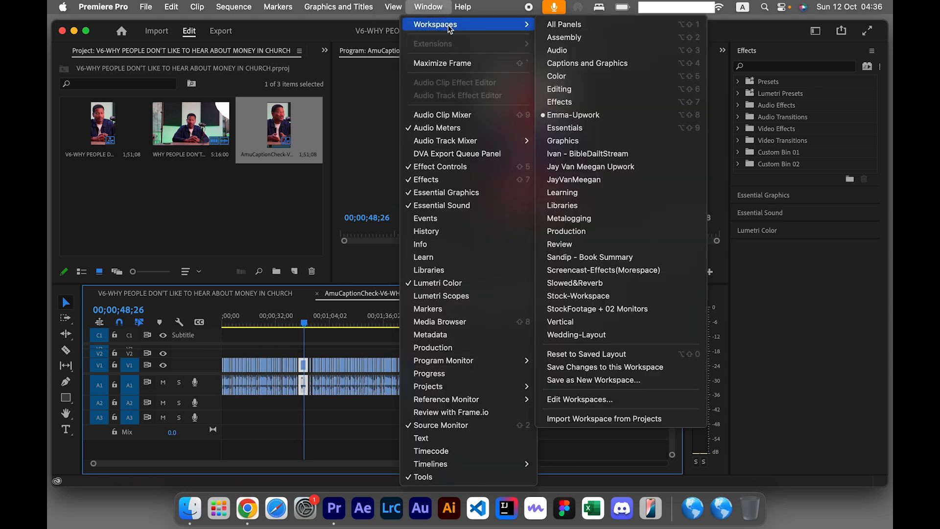
pyautogui.click(588, 64)
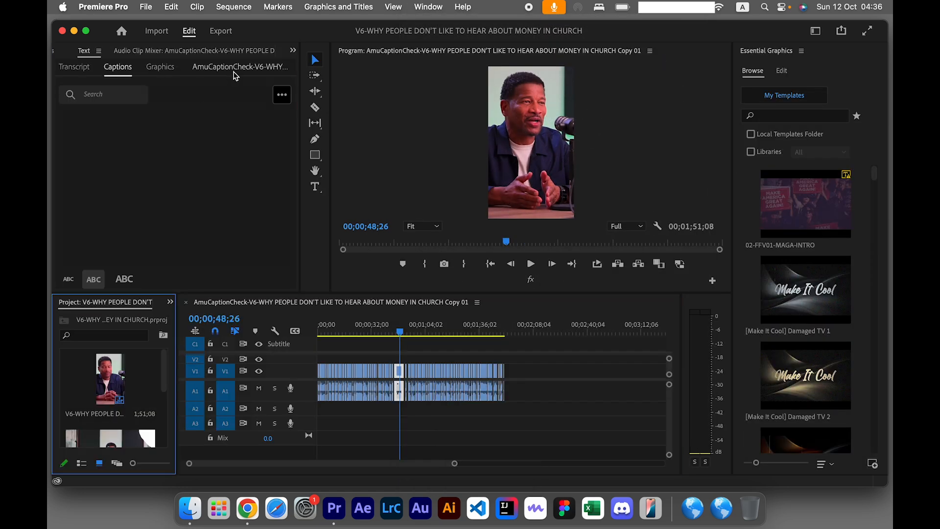
# Show the transcript of the AmuCaptionCheck sequence.
pyautogui.scroll(1, 234, 55)
pyautogui.scroll(-1, 233, 52)
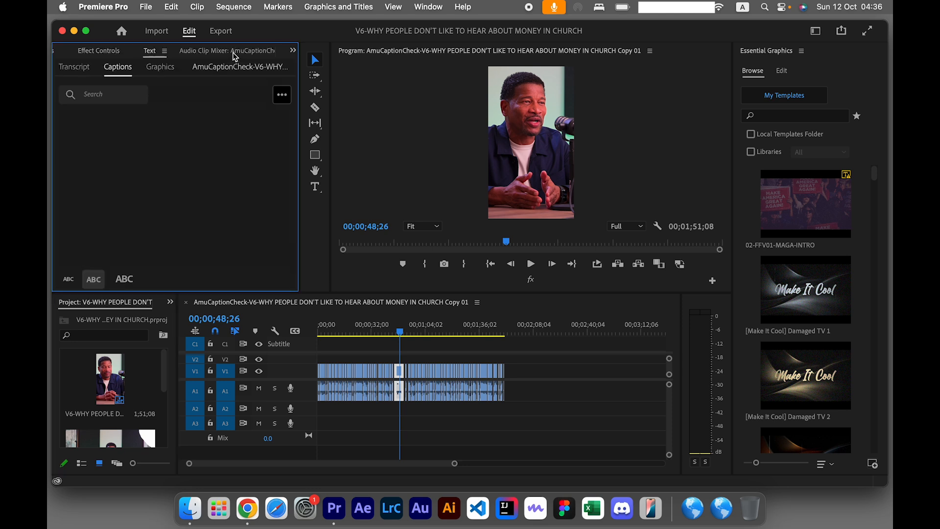
pyautogui.click(436, 345)
pyautogui.scroll(-1, 436, 346)
pyautogui.click(86, 74)
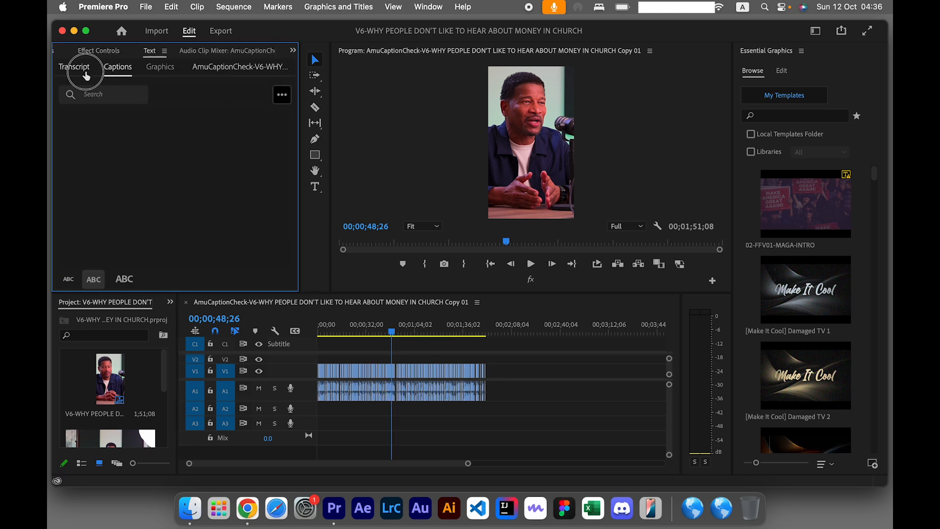
pyautogui.click(86, 72)
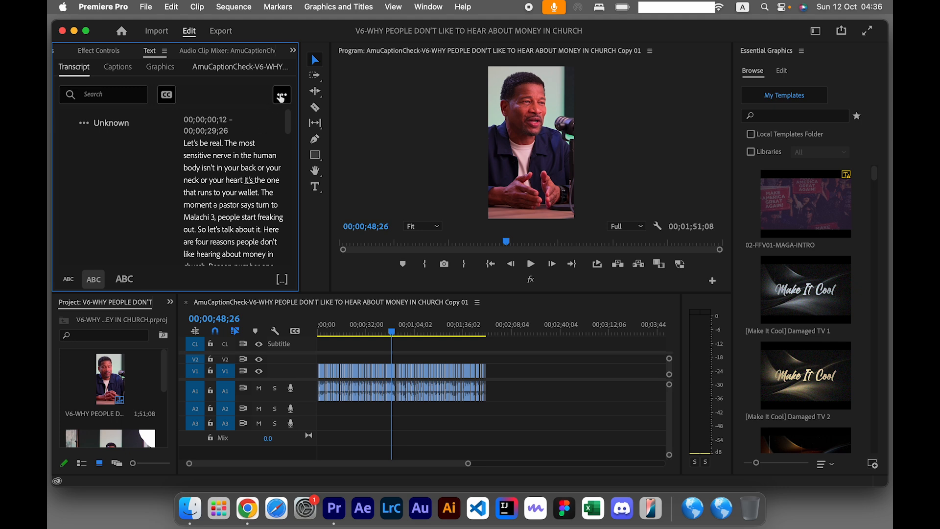
# Re-transcribe the sequence in English using only the Audio 1 track.
pyautogui.click(281, 97)
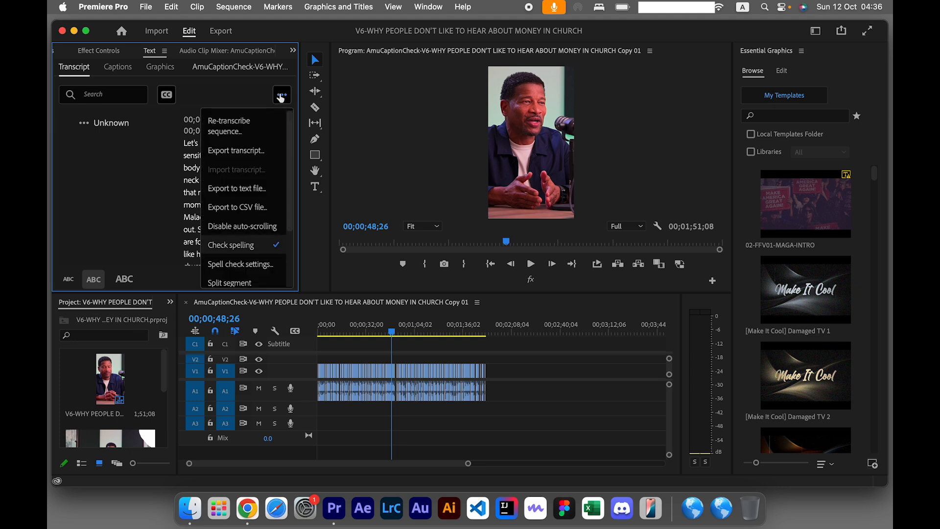
pyautogui.click(250, 124)
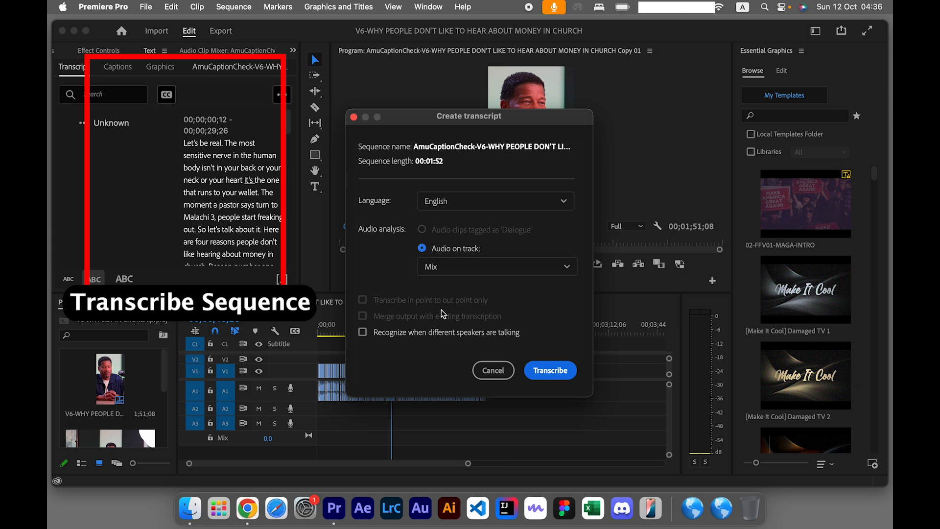
pyautogui.click(462, 268)
pyautogui.click(457, 269)
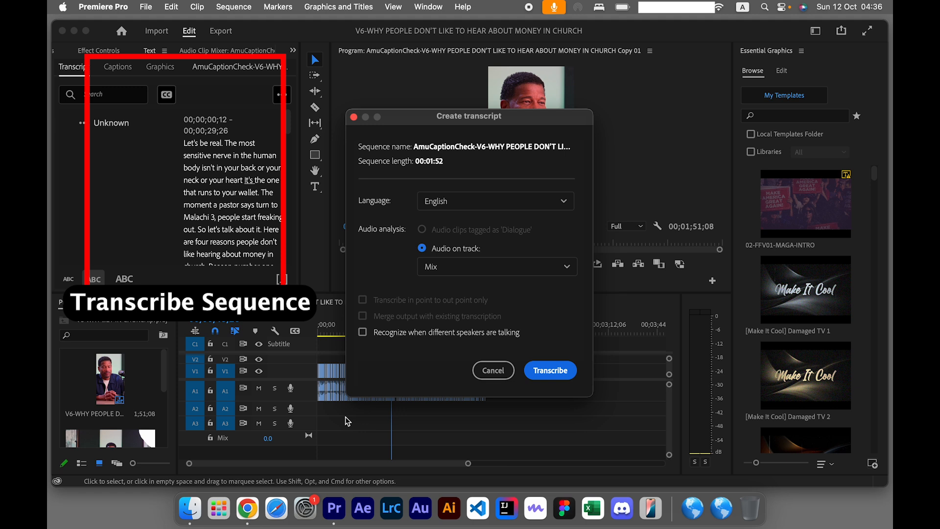
pyautogui.click(450, 267)
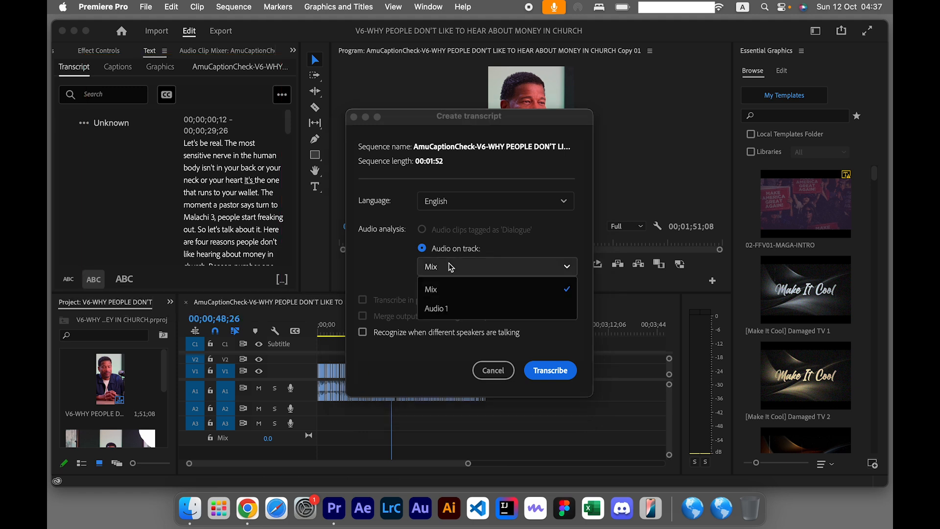
pyautogui.click(435, 311)
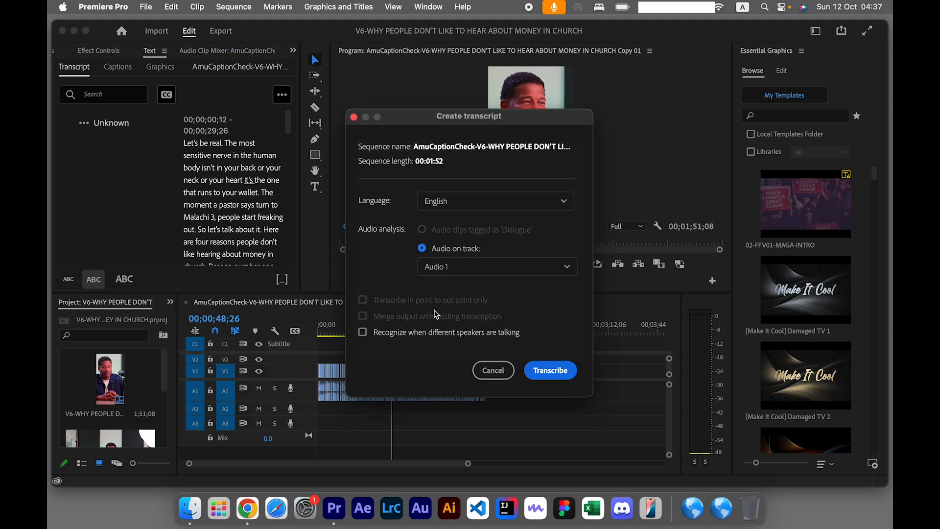
pyautogui.click(557, 370)
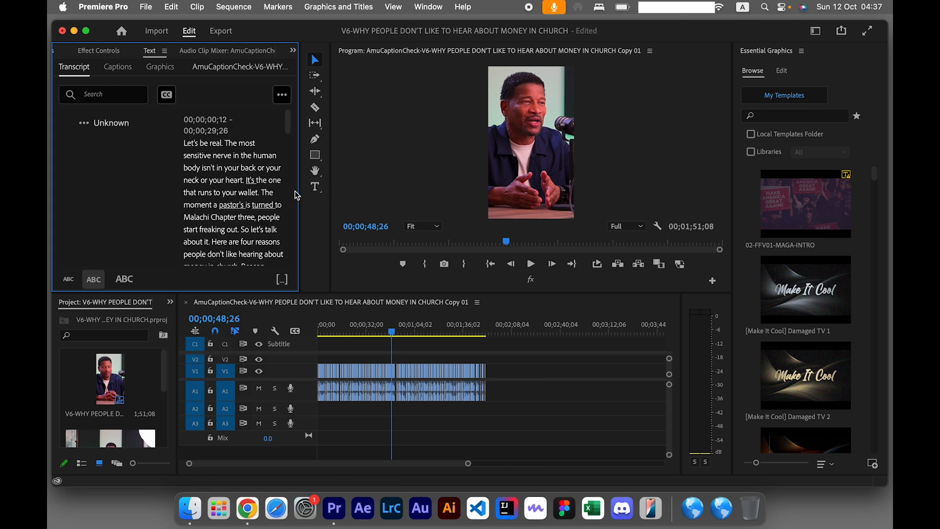
# Widen the transcript area and play the sequence from the start to check the new transcript against the speech.
pyautogui.moveTo(299, 194); pyautogui.dragTo(378, 193)
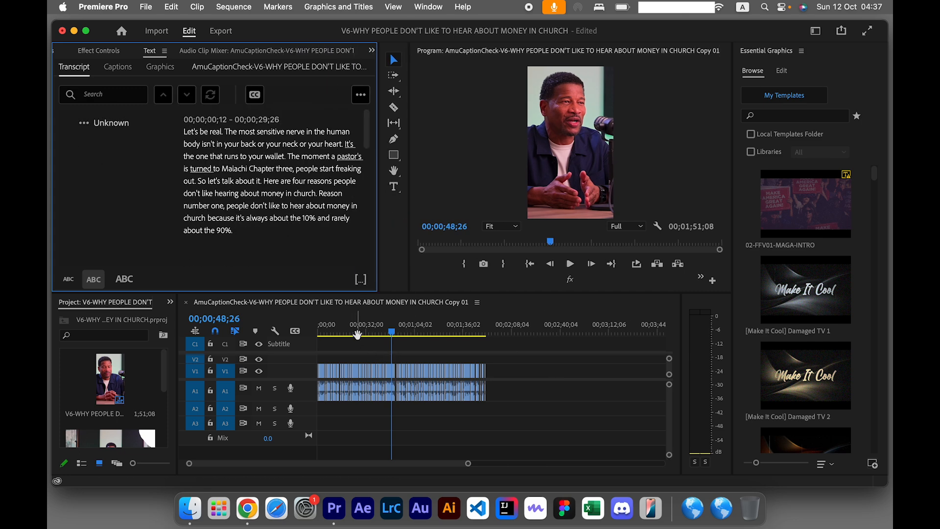
pyautogui.press('-')
pyautogui.moveTo(348, 325); pyautogui.dragTo(318, 332)
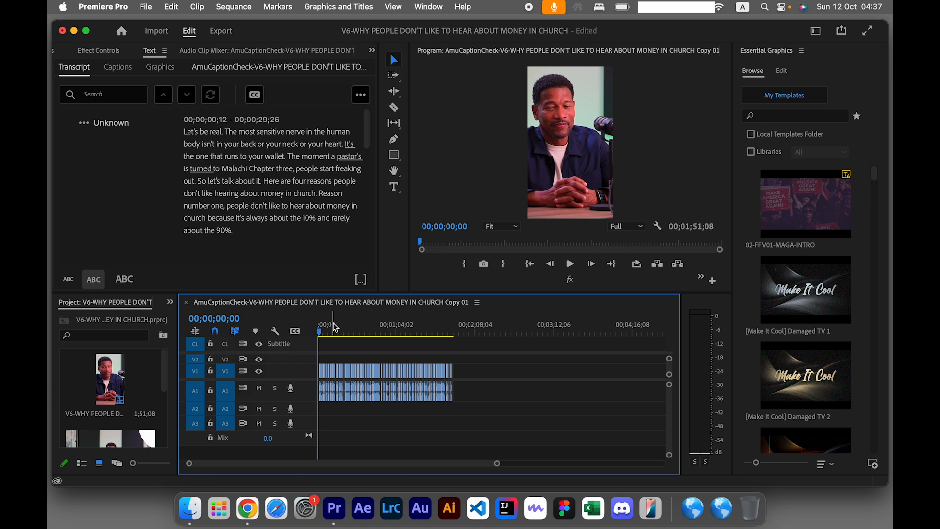
pyautogui.press('space')
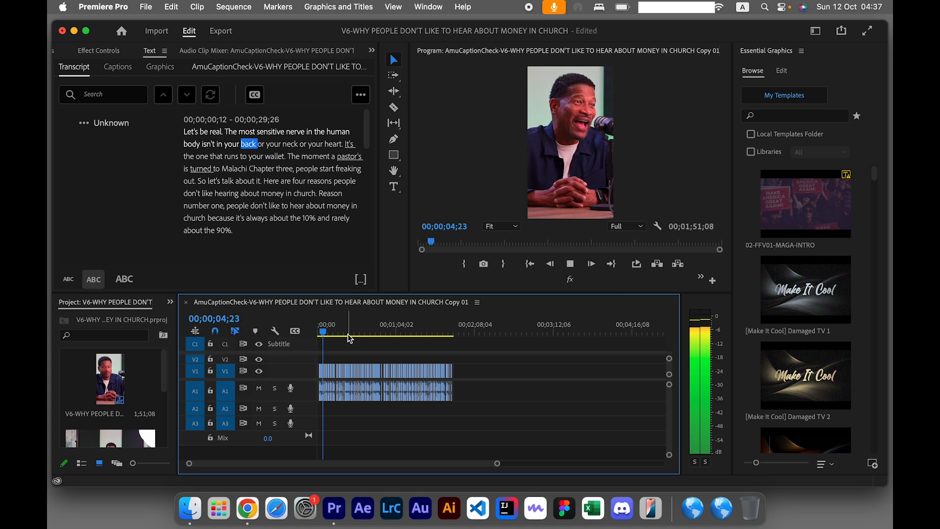
pyautogui.press('space')
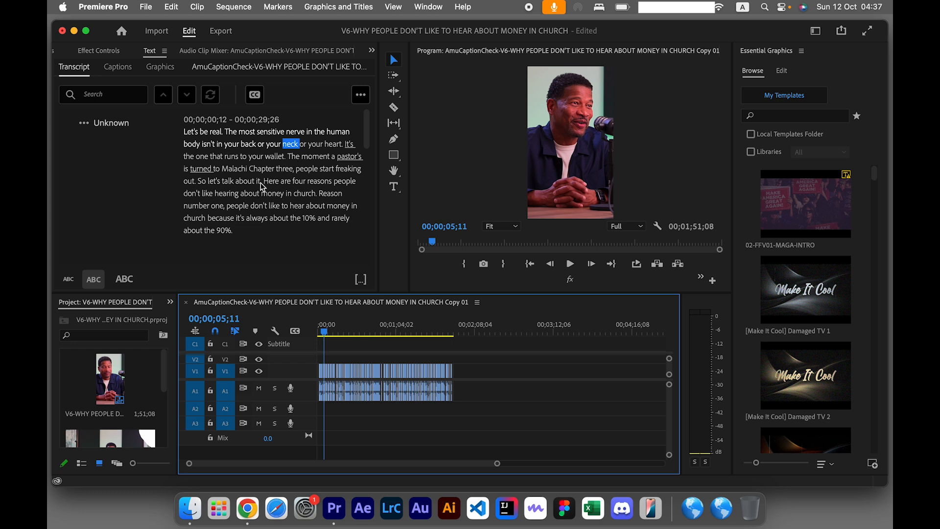
# Remove the comma after "Malachi Chapter three" in the first transcript segment and play on from that word.
pyautogui.doubleClick(292, 164)
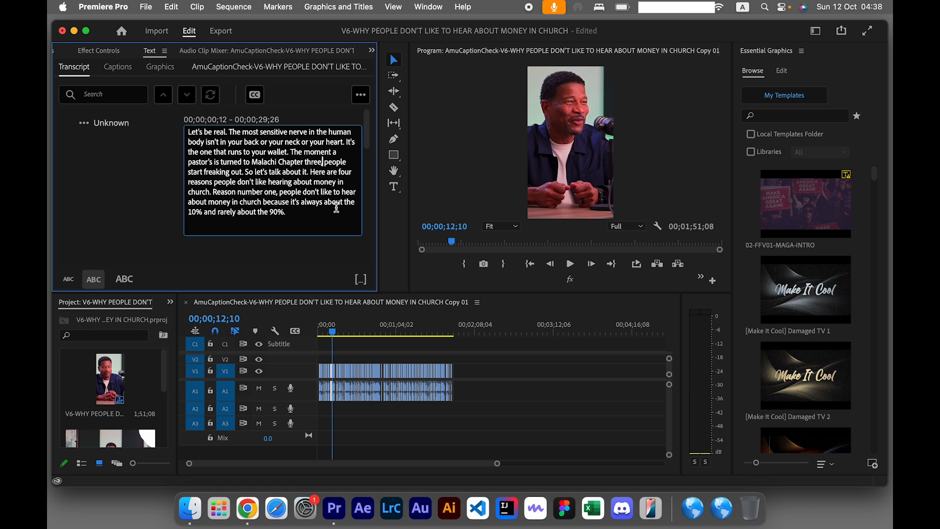
pyautogui.click(481, 364)
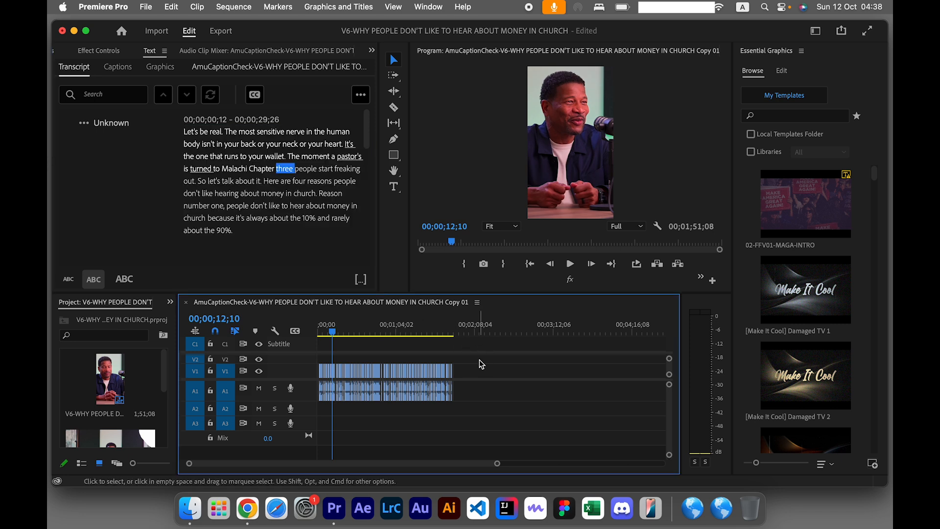
pyautogui.press('space')
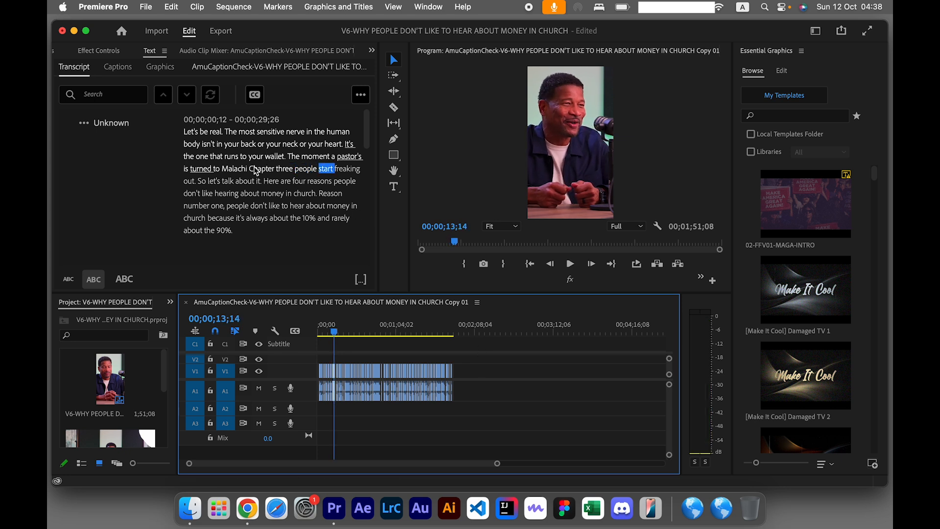
# Create single-line captions from the sequence transcript with a maximum length of 27 characters and a minimum duration of 1.7 seconds.
pyautogui.click(255, 95)
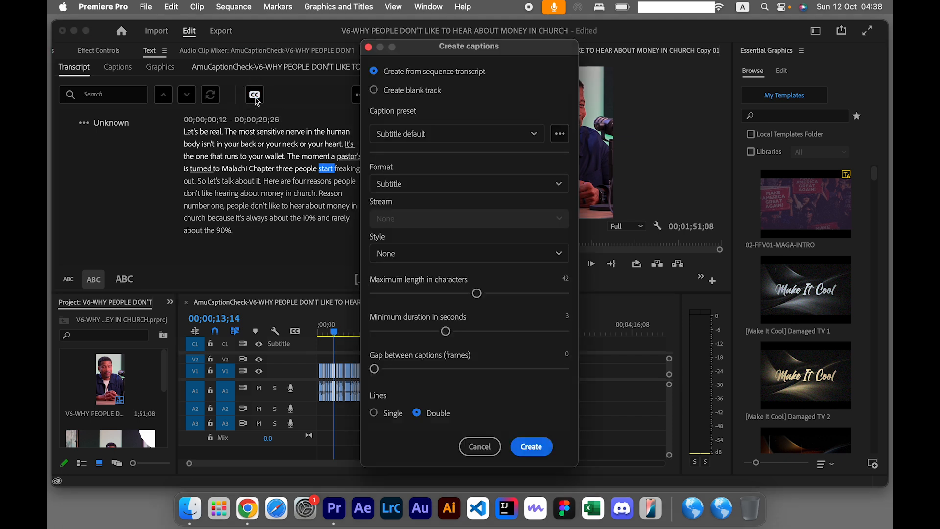
pyautogui.moveTo(500, 46); pyautogui.dragTo(498, 45)
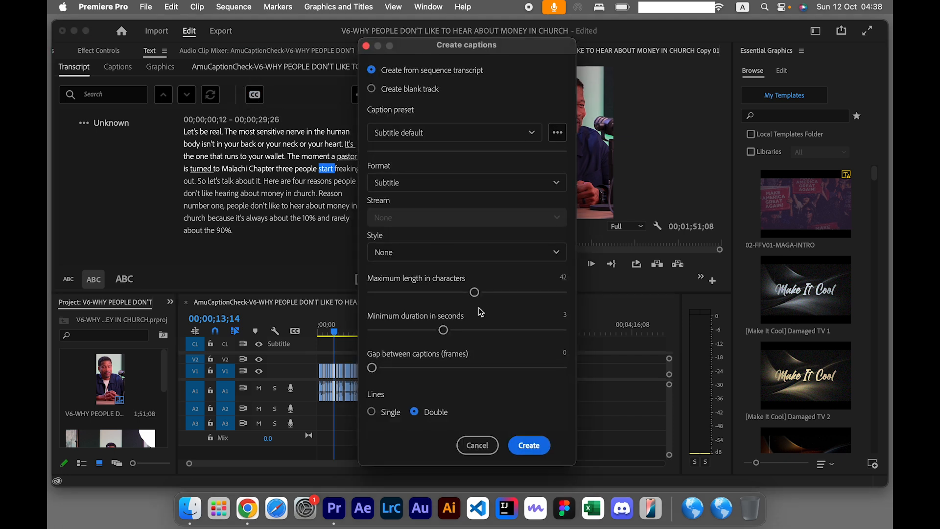
pyautogui.moveTo(474, 292); pyautogui.dragTo(392, 331)
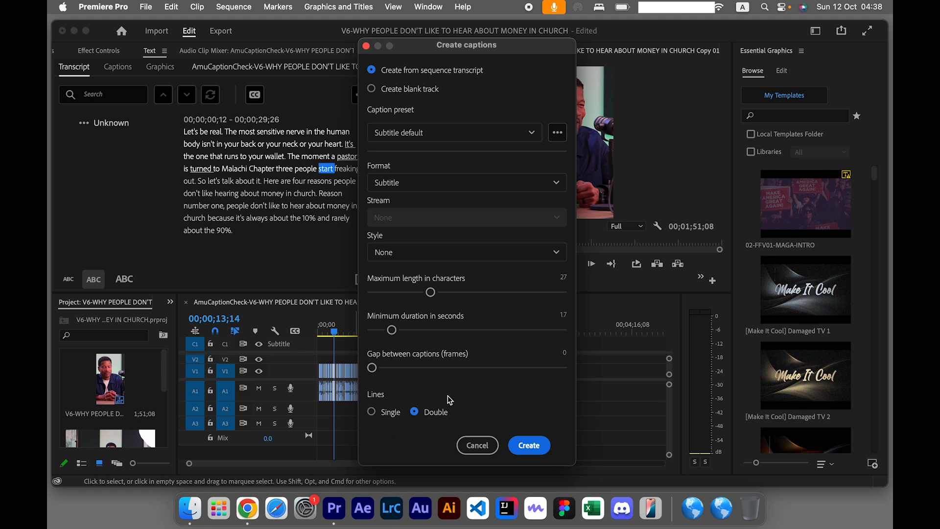
pyautogui.click(383, 412)
pyautogui.click(530, 453)
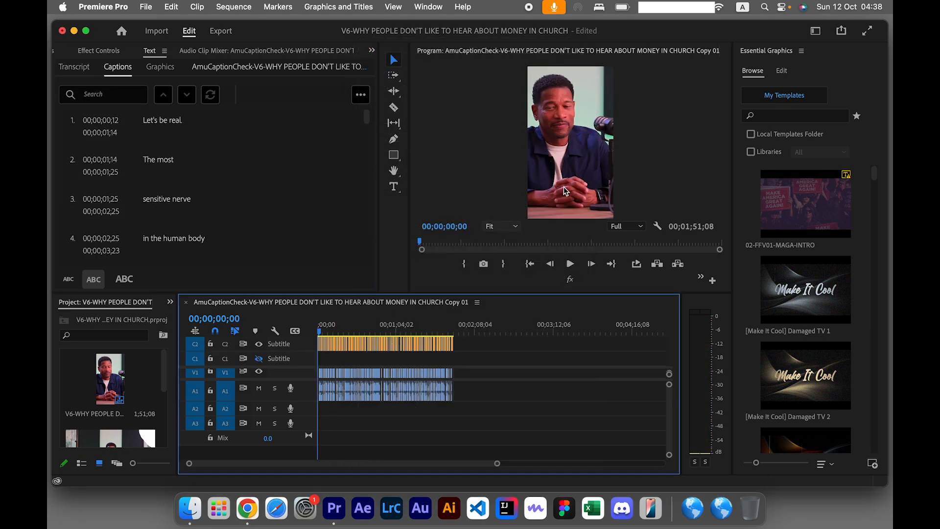
# Play the new captions from "So let's talk about it." to check them against the speech, and return to the sequence start.
pyautogui.click(461, 241)
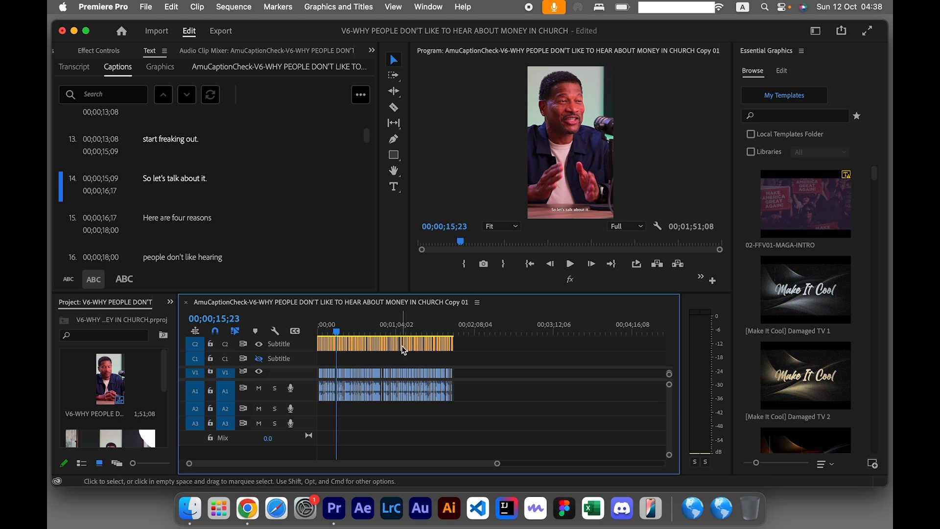
pyautogui.press('space')
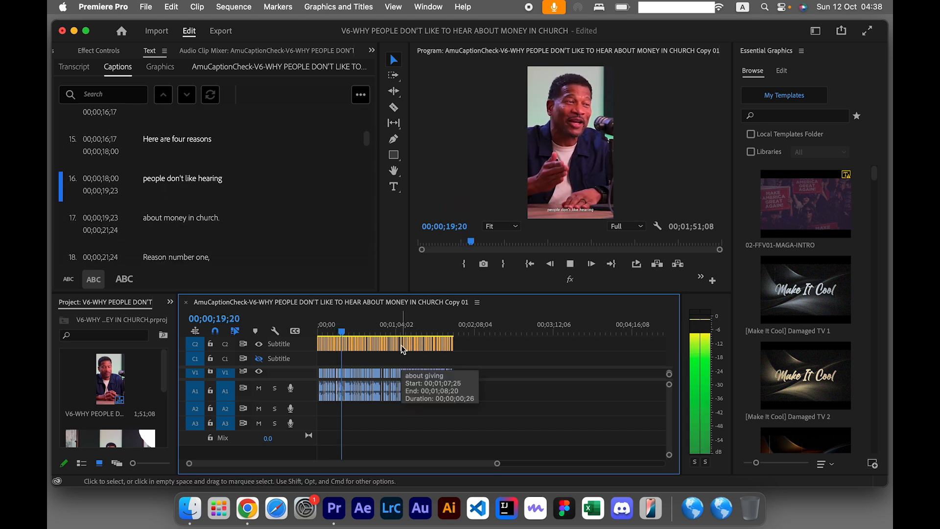
pyautogui.press('space')
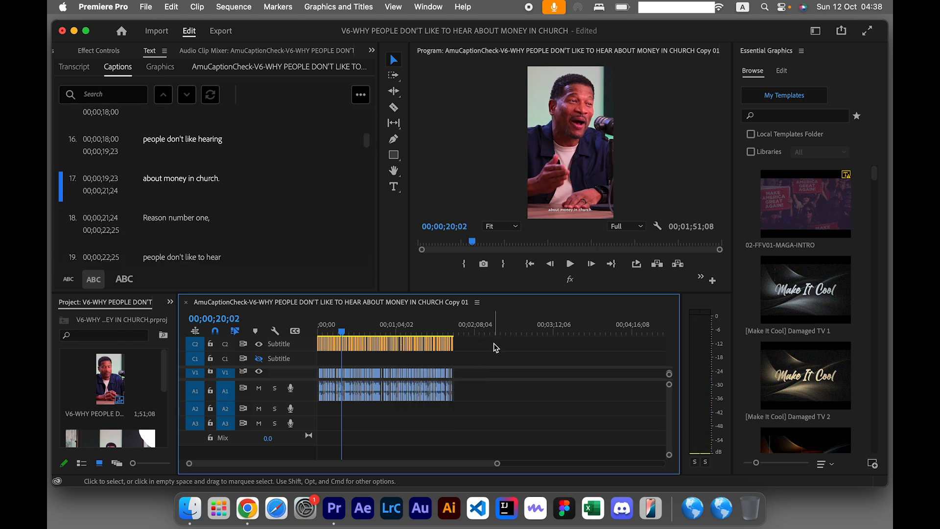
pyautogui.press('Home')
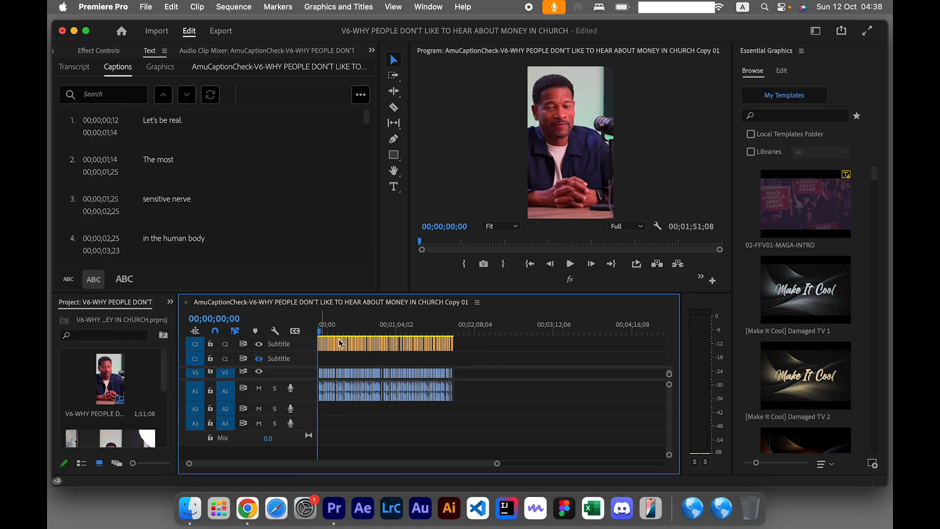
# Set the font of the first caption, "Let's be real.", to LEMON MILK Medium, widening the Essential Graphics area for editing.
pyautogui.scroll(5, 341, 344)
pyautogui.click(327, 331)
pyautogui.scroll(5, 327, 333)
pyautogui.hscroll(-3, 343, 343)
pyautogui.click(371, 346)
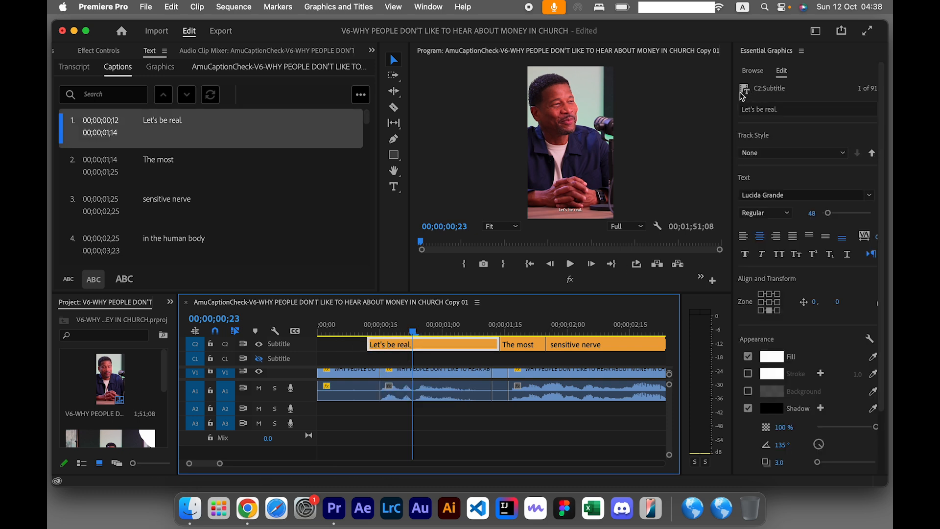
pyautogui.moveTo(735, 100); pyautogui.dragTo(689, 101)
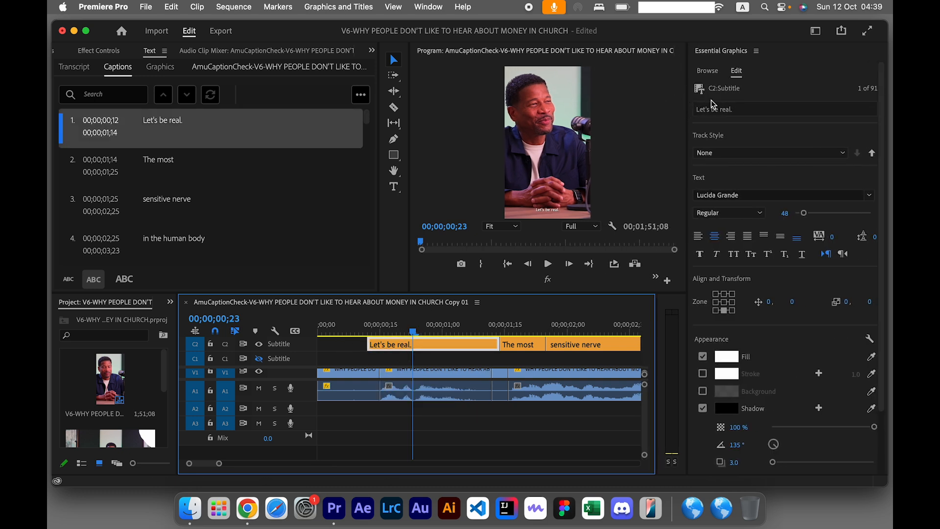
pyautogui.click(823, 196)
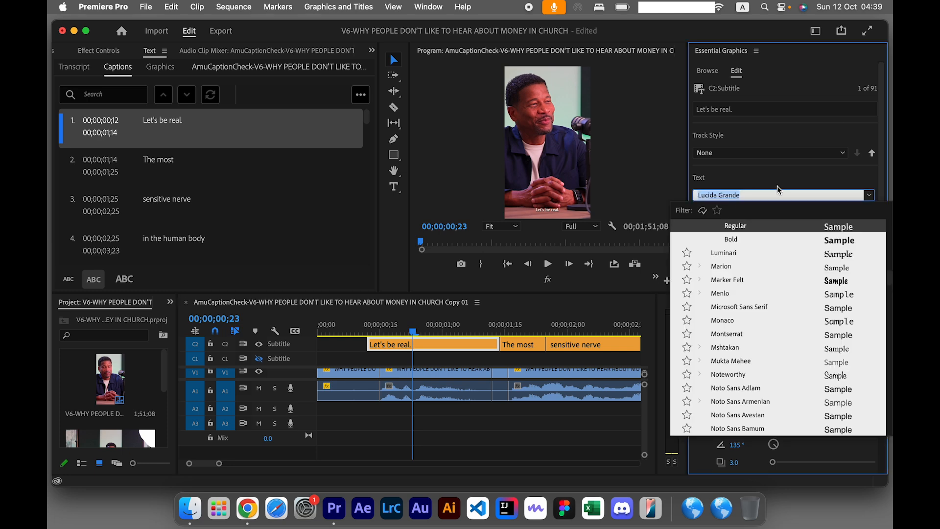
pyautogui.write('lemon')
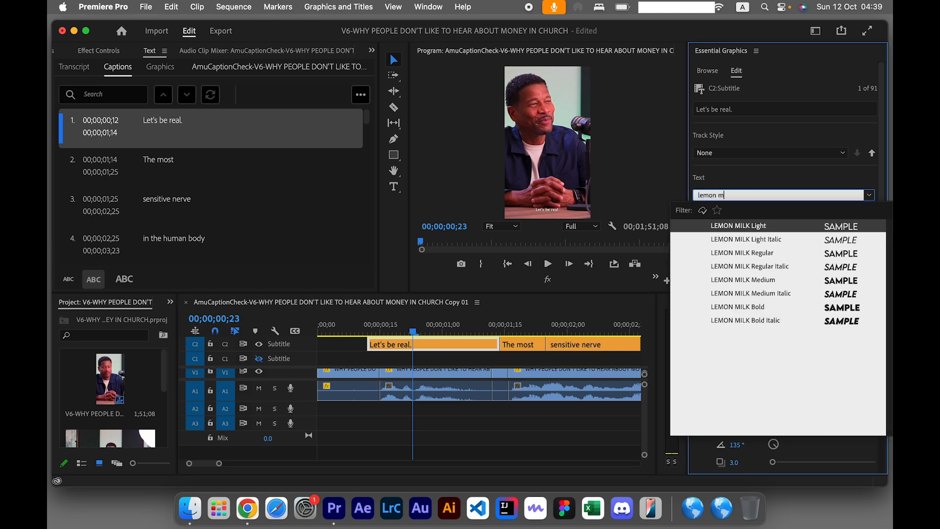
pyautogui.write(' m')
pyautogui.press('Down')
pyautogui.press('Down')
pyautogui.press('Down')
pyautogui.press('Down')
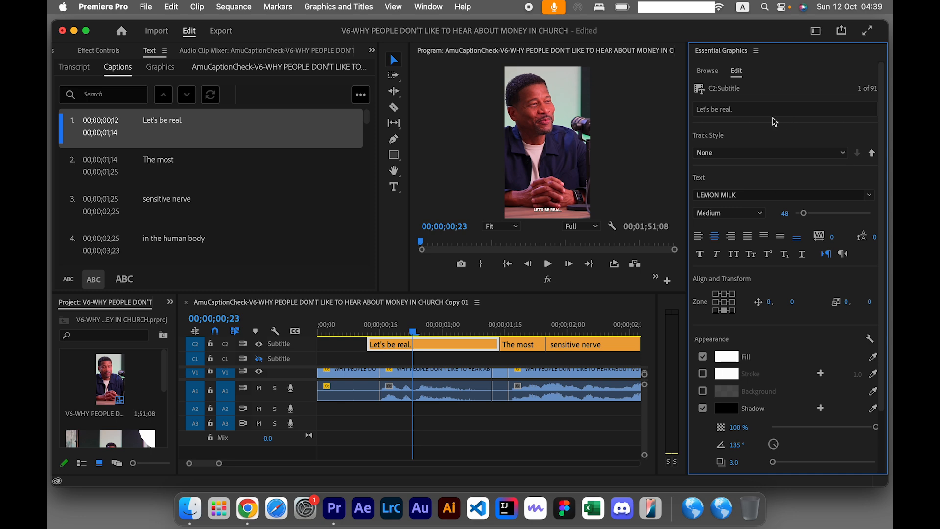
# Change the fill colour of the first caption's text to black.
pyautogui.scroll(-1, 762, 359)
pyautogui.scroll(-1, 763, 360)
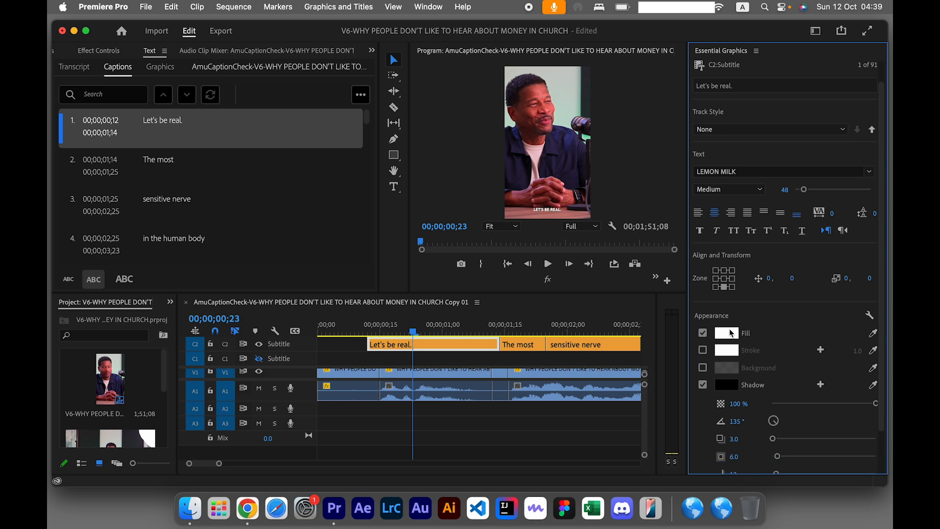
pyautogui.click(729, 332)
pyautogui.moveTo(419, 254); pyautogui.dragTo(604, 105)
pyautogui.click(584, 182)
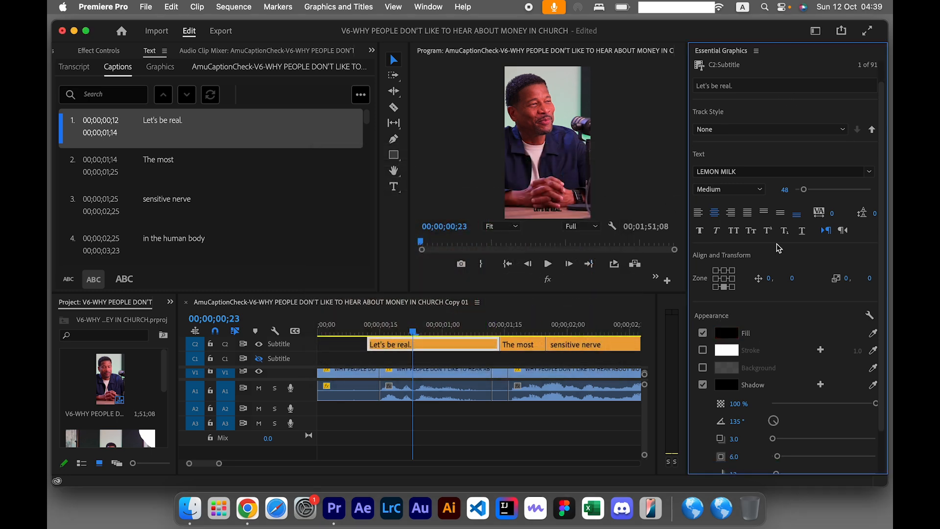
# Give the first caption a white (FFFFFF) background at 86% opacity.
pyautogui.click(703, 367)
pyautogui.click(725, 369)
pyautogui.moveTo(421, 239); pyautogui.dragTo(330, 189)
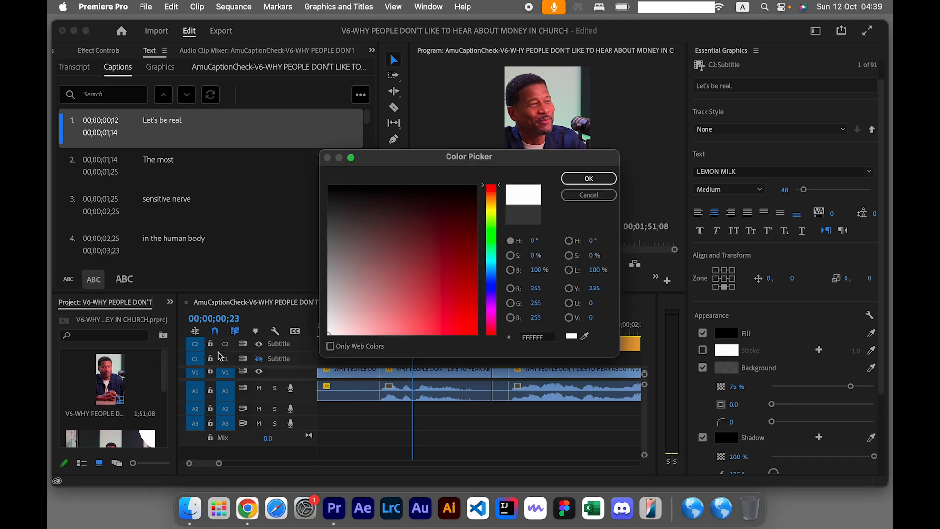
pyautogui.click(589, 178)
pyautogui.click(738, 387)
pyautogui.write('86')
pyautogui.press('Return')
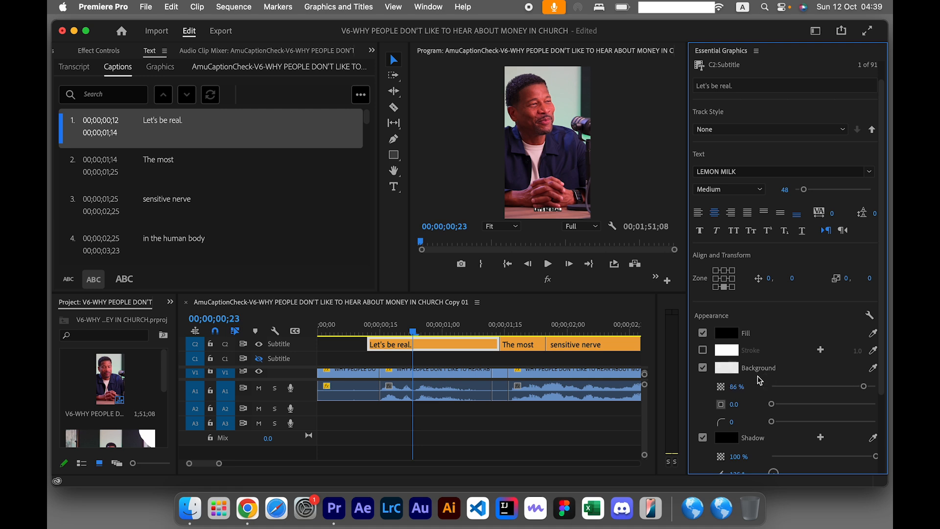
# Turn off the first caption's shadow and set its vertical position offset to -366.
pyautogui.click(703, 437)
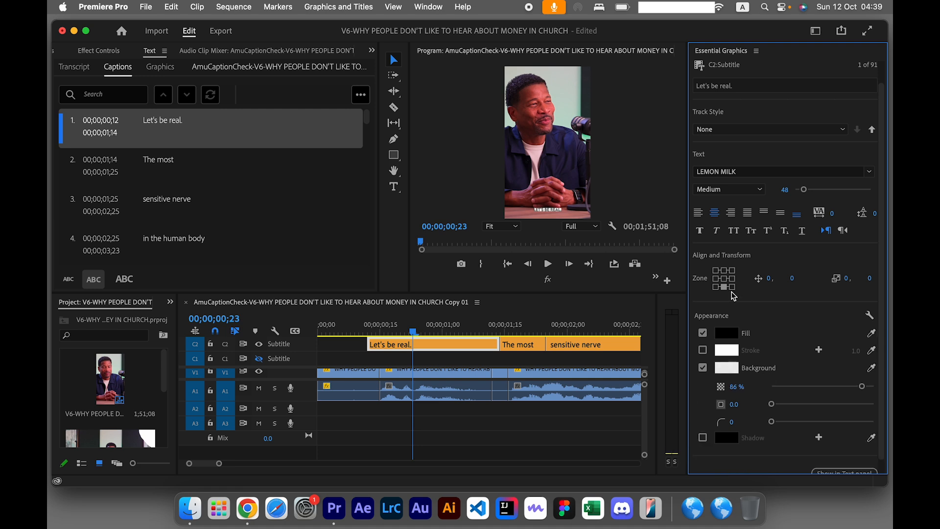
pyautogui.click(792, 278)
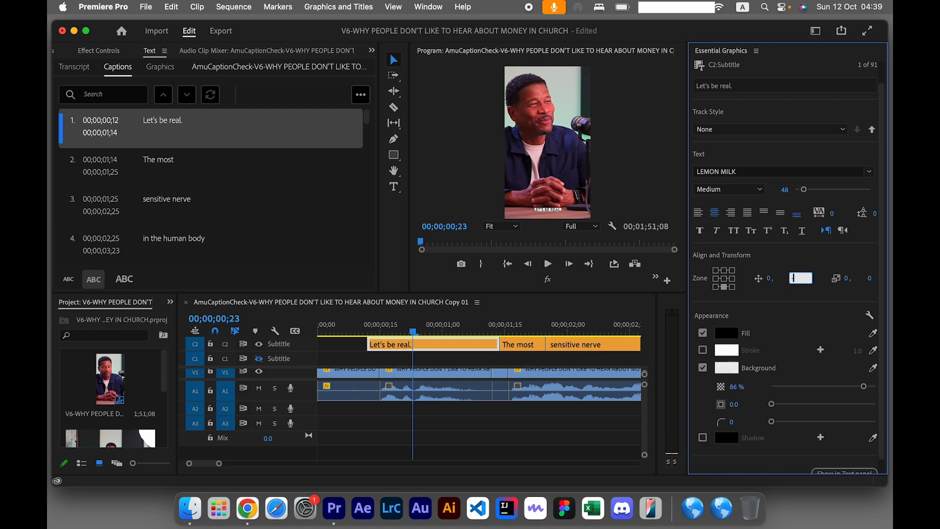
pyautogui.write('-366')
pyautogui.press('Return')
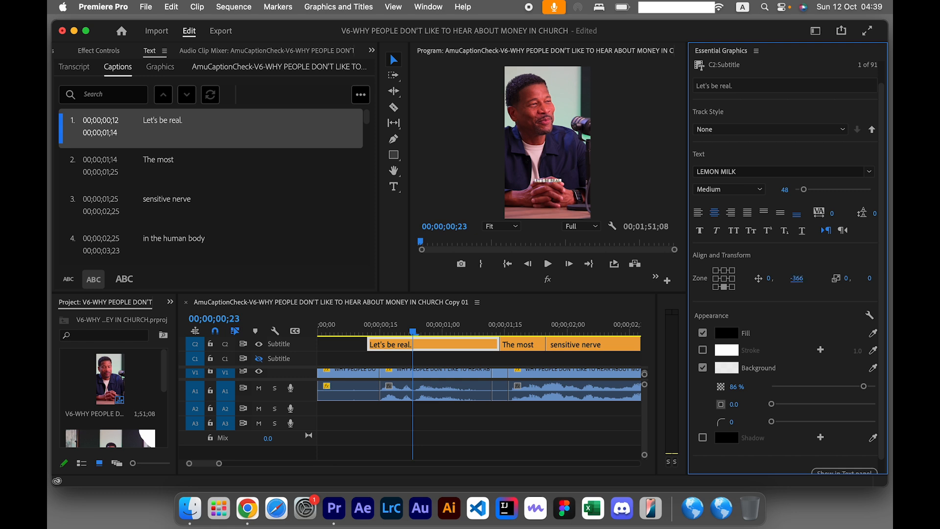
# Set the caption background's size to 18.4 and its corner radius to 60.
pyautogui.scroll(-1, 779, 357)
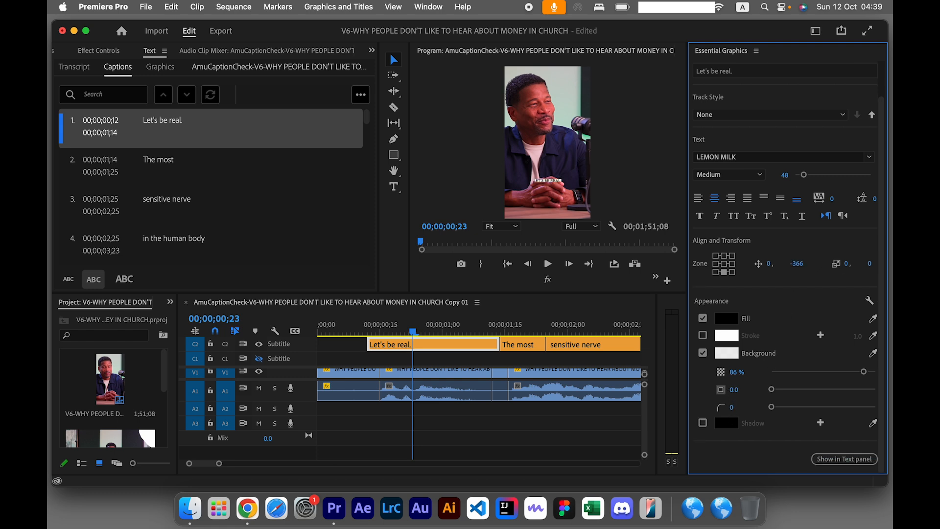
pyautogui.moveTo(773, 389); pyautogui.dragTo(791, 390)
pyautogui.click(734, 407)
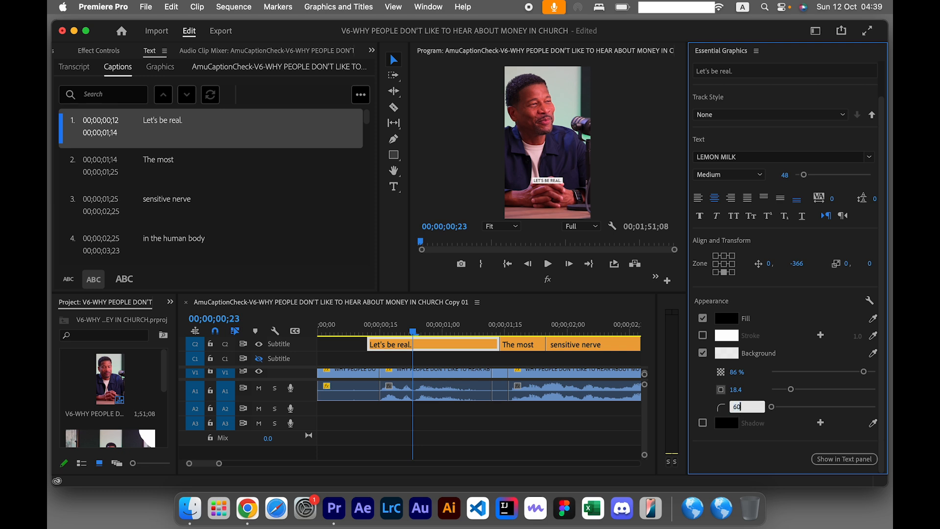
pyautogui.click(491, 349)
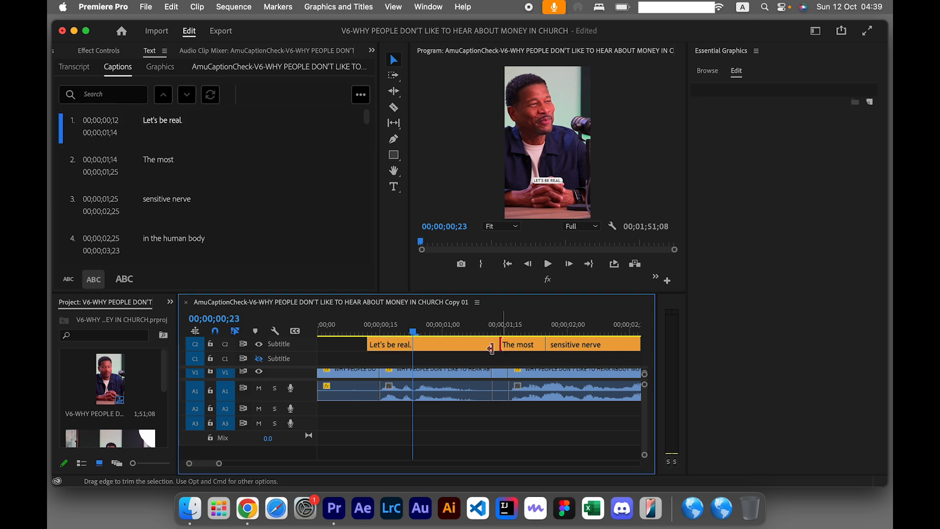
# Push the first caption's style attributes to all captions on the track.
pyautogui.click(426, 347)
pyautogui.scroll(-1, 426, 347)
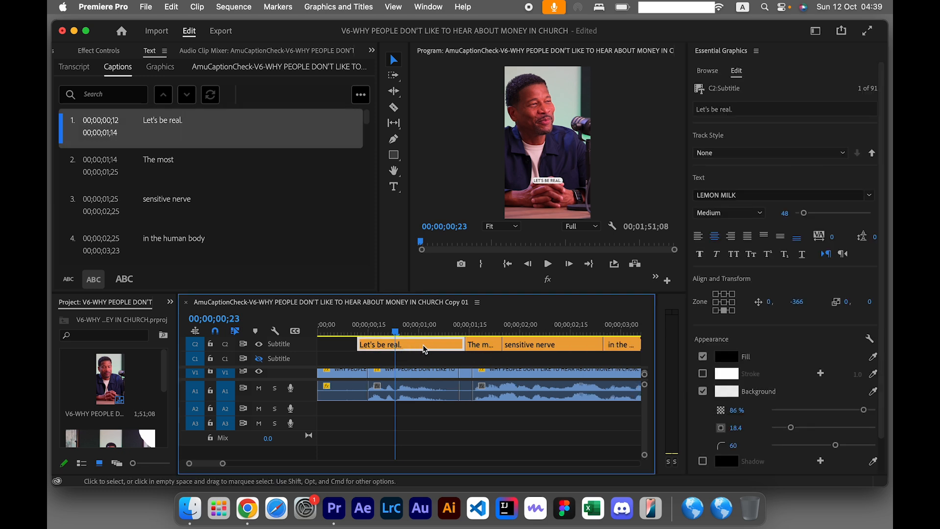
pyautogui.click(872, 154)
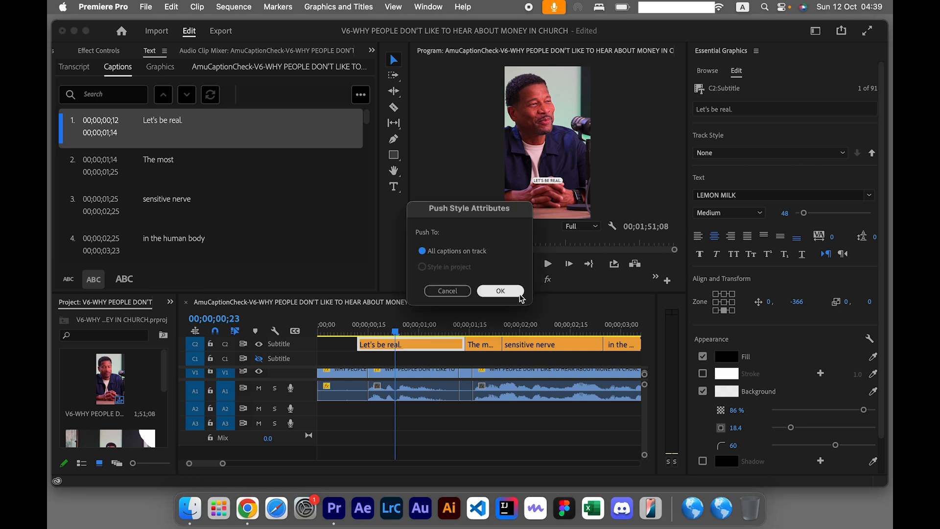
pyautogui.click(517, 297)
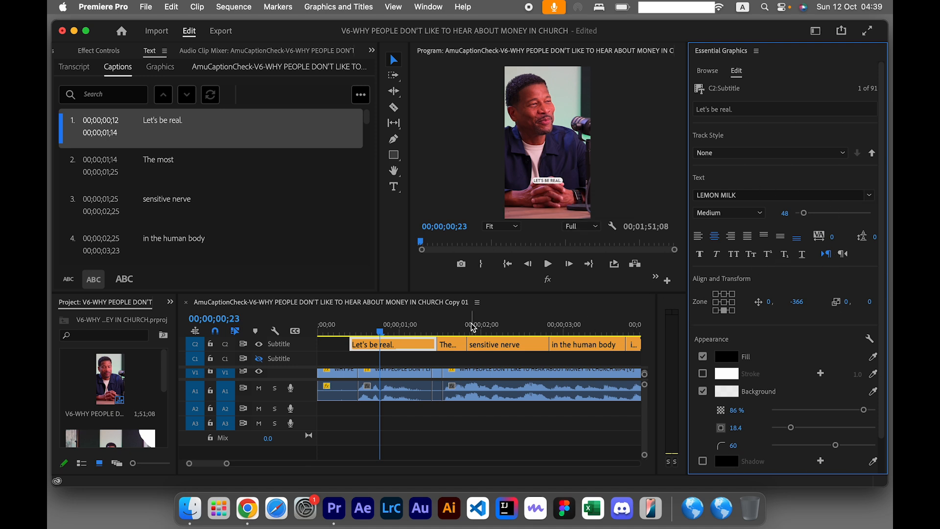
# Play the sequence from the "The most" caption to check the styling on the following captions.
pyautogui.click(454, 333)
pyautogui.press('space')
pyautogui.scroll(-10, 450, 332)
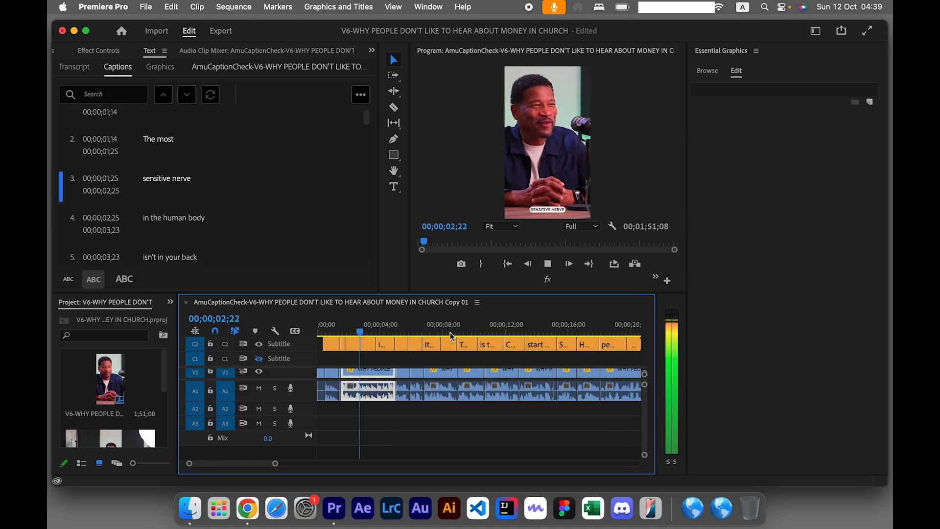
pyautogui.scroll(-2, 450, 332)
pyautogui.press('space')
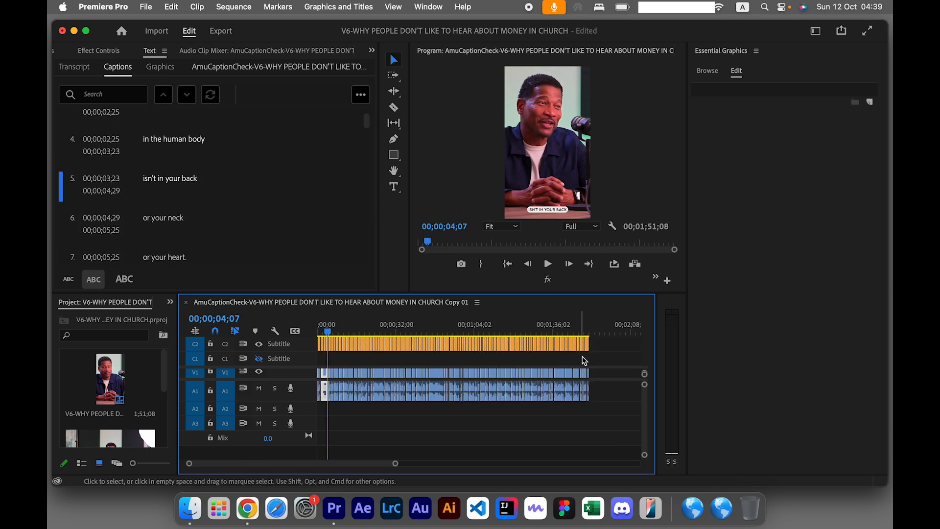